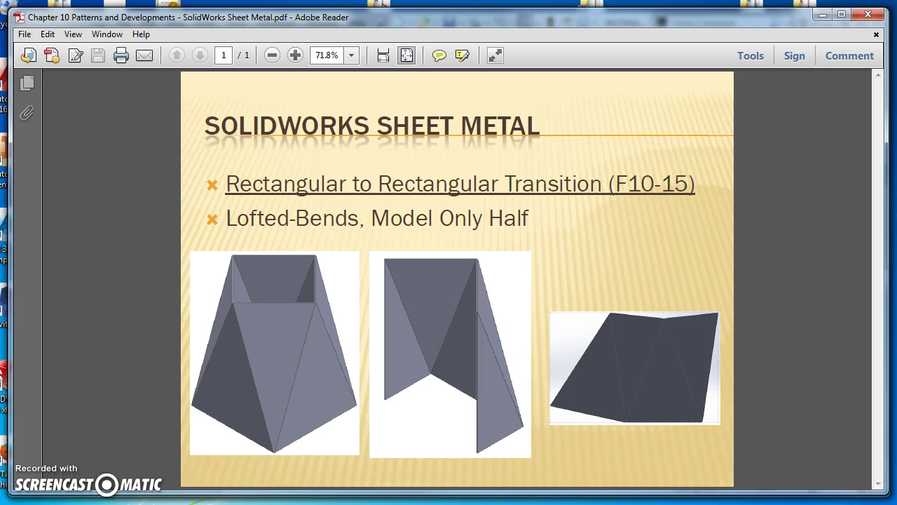
# Switch from the PDF slide to SOLIDWORKS and close the open rectangular transition part
pyautogui.hotkey('alt', 'Tab')
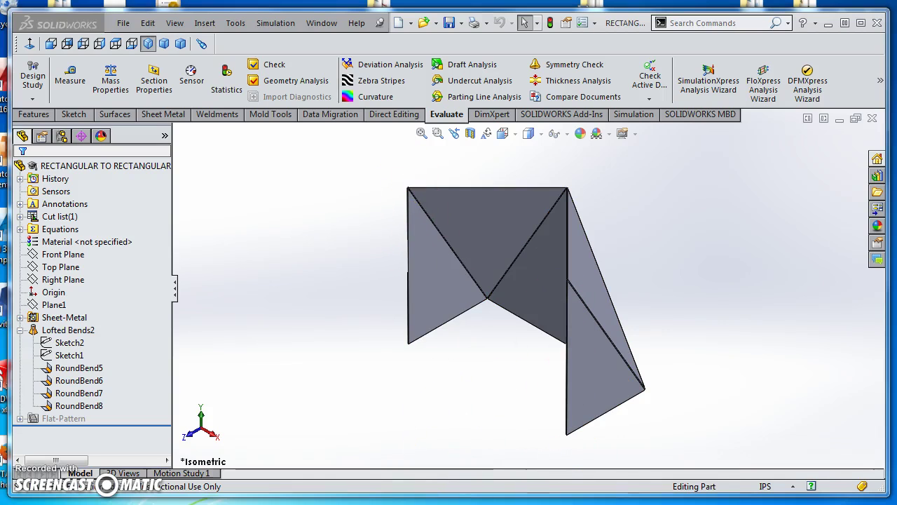
pyautogui.hotkey('alt', 'Tab')
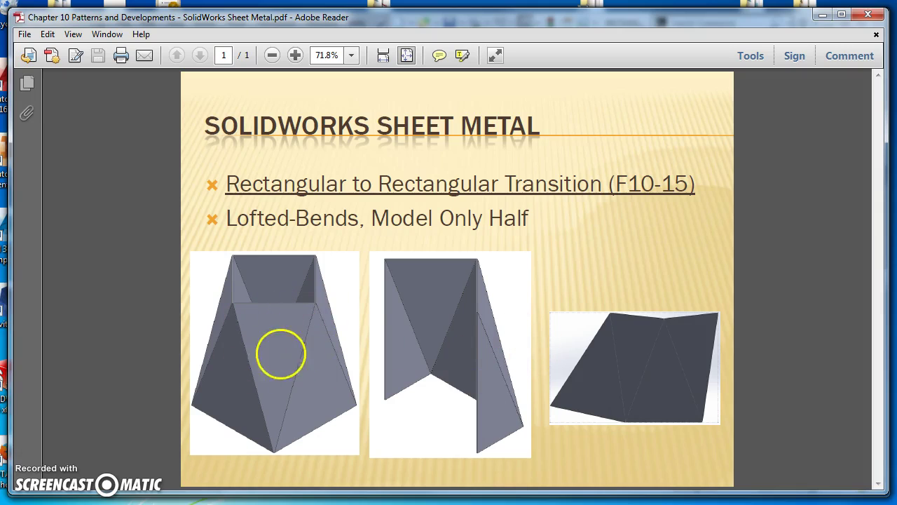
pyautogui.click(822, 14)
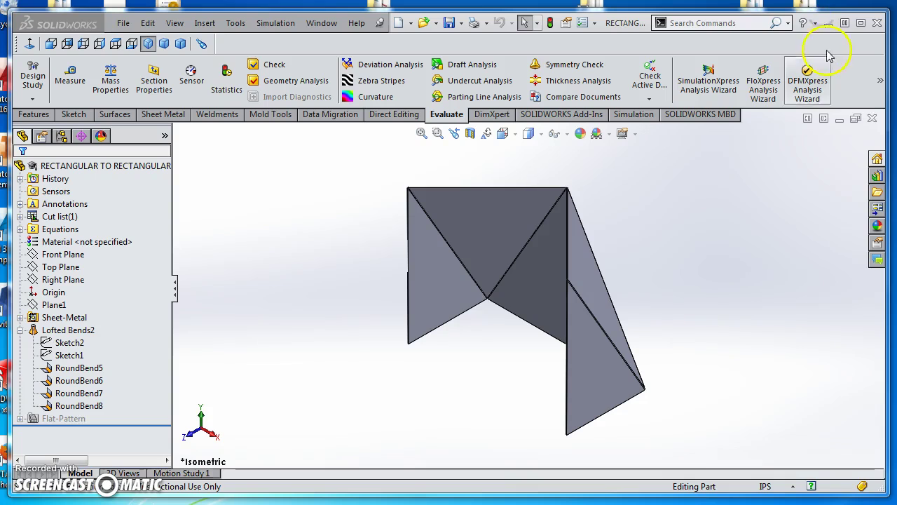
pyautogui.click(871, 119)
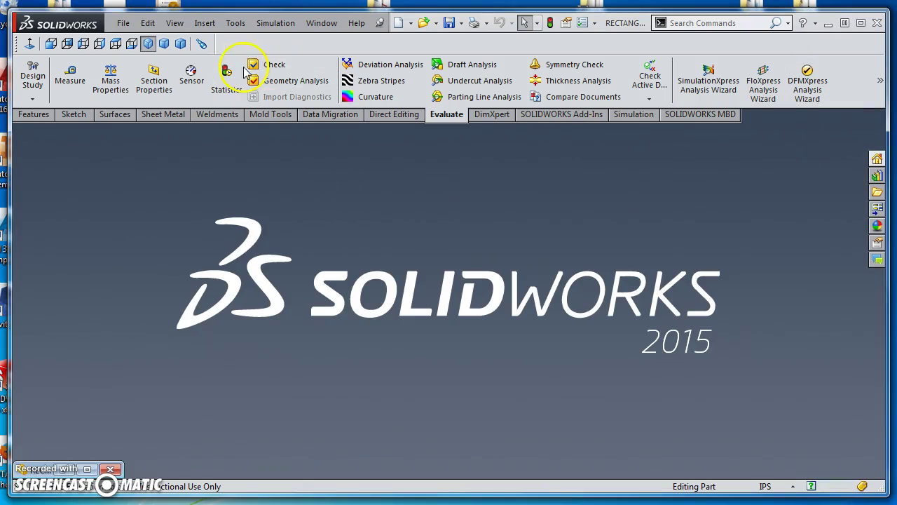
# Create a new part from the SATC - Part template
pyautogui.click(397, 22)
pyautogui.click(314, 239)
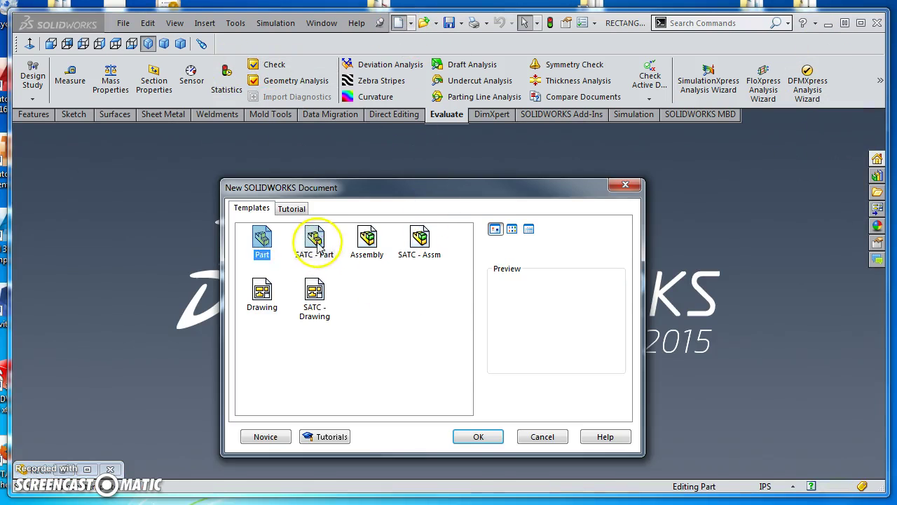
pyautogui.click(479, 440)
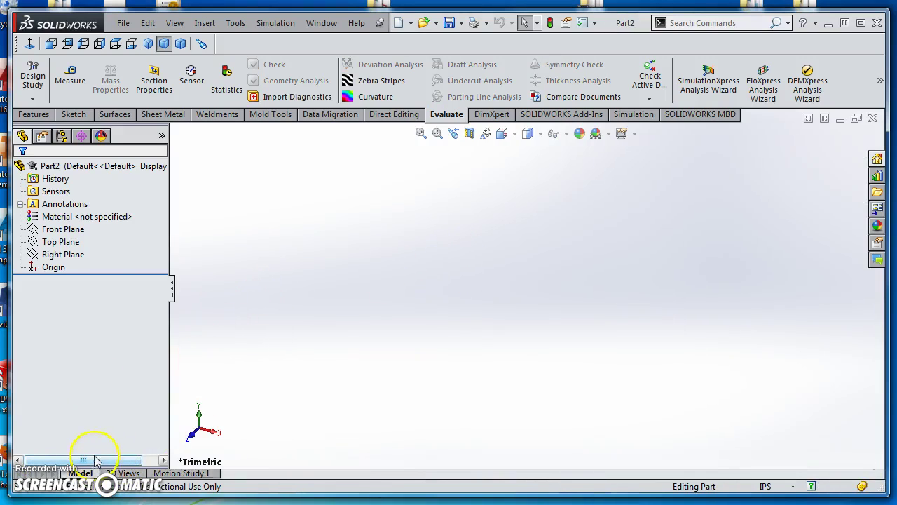
# Create a reference plane offset 12 in above the Top Plane
pyautogui.click(34, 114)
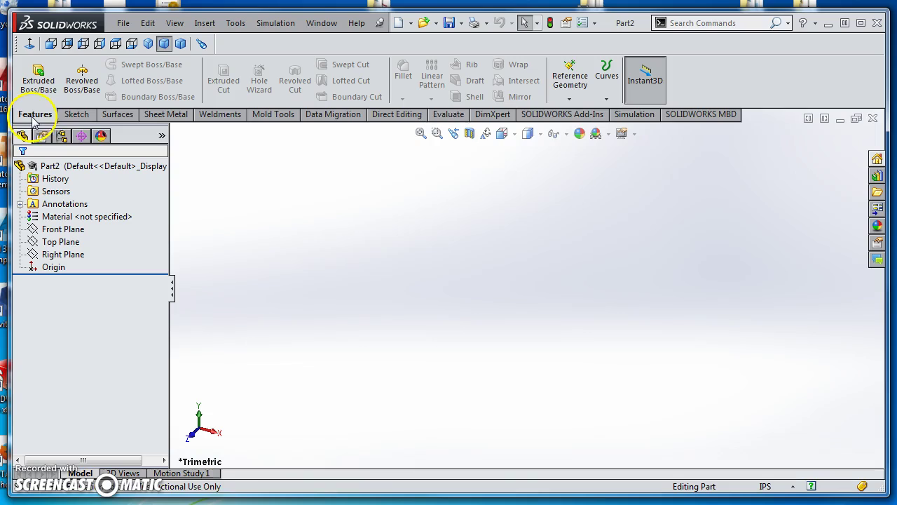
pyautogui.click(569, 101)
pyautogui.click(583, 114)
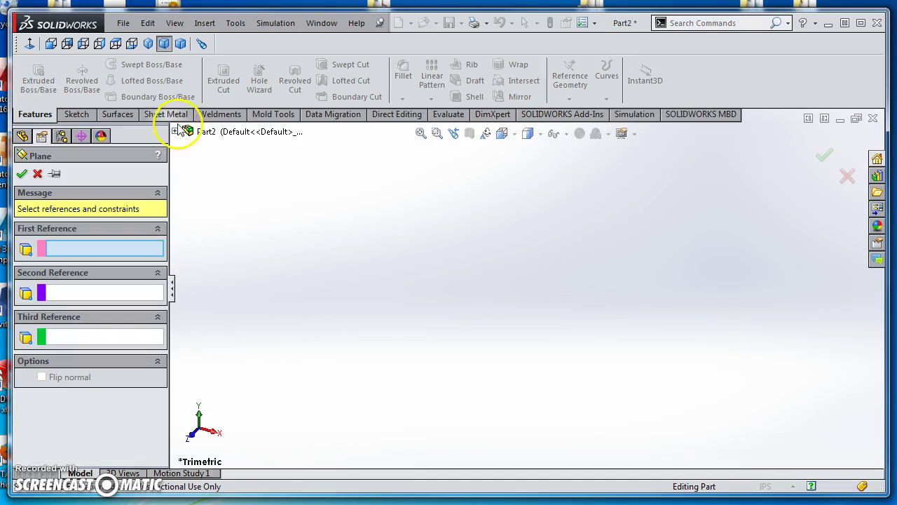
pyautogui.click(175, 131)
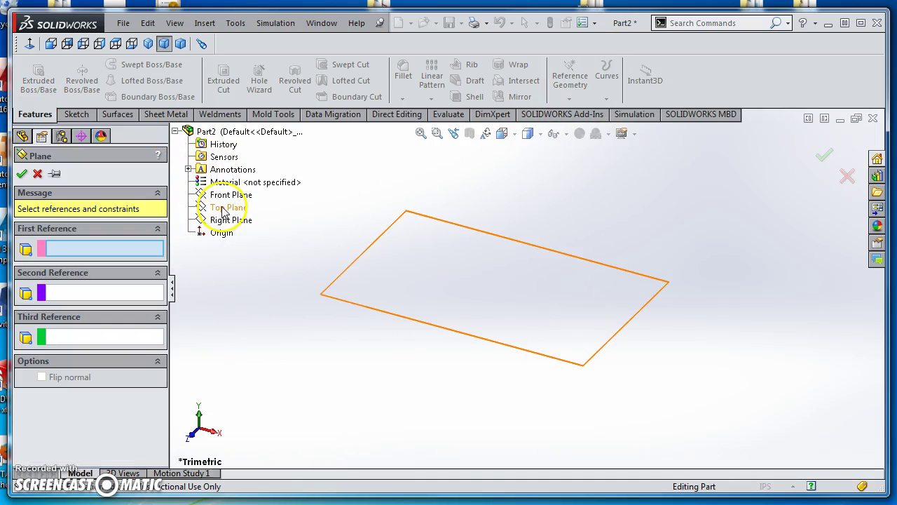
pyautogui.click(224, 207)
pyautogui.doubleClick(111, 353)
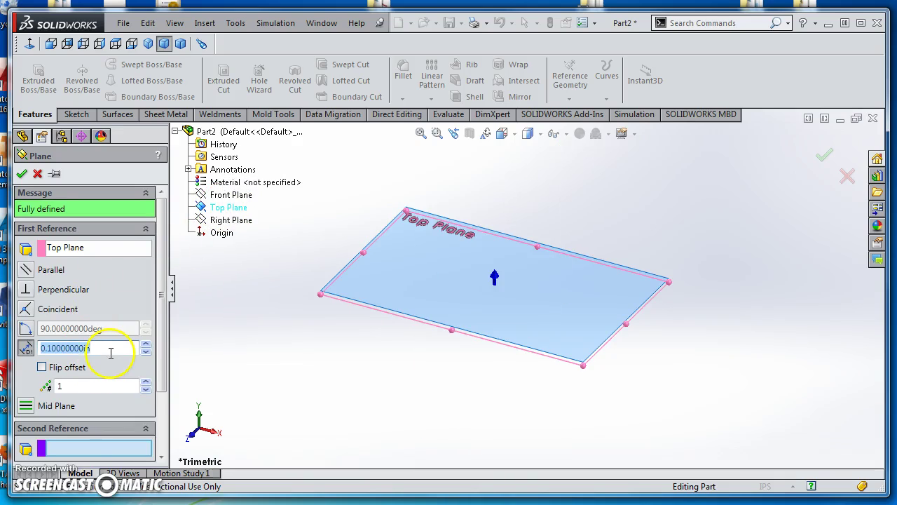
pyautogui.write('12')
pyautogui.press('Return')
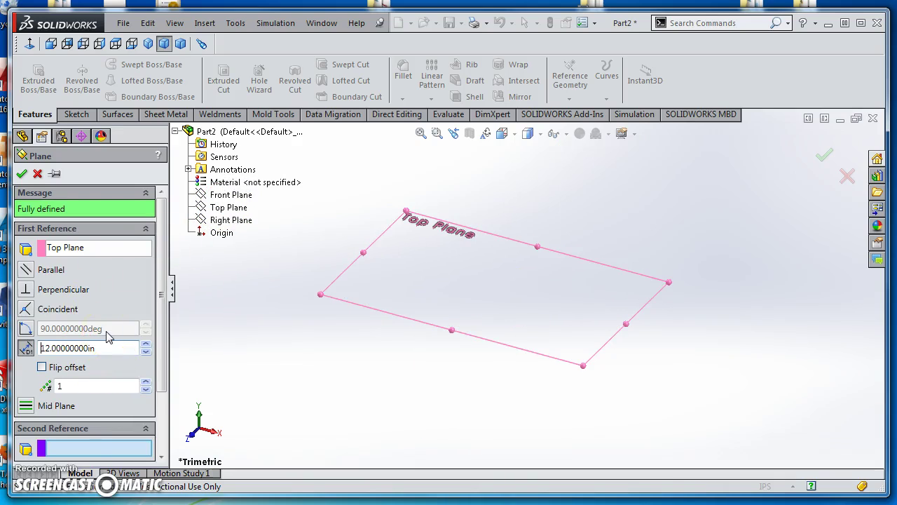
pyautogui.click(22, 173)
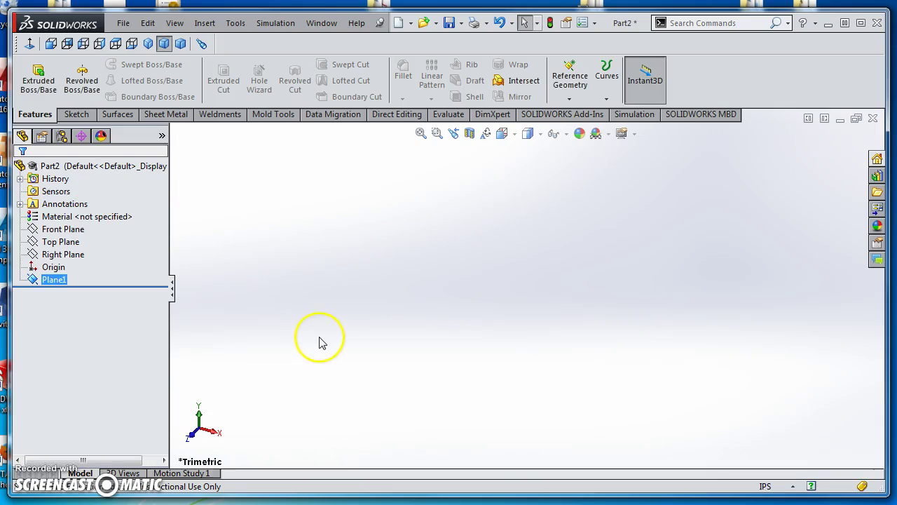
# Sketch a 14 in by 7 in open rectangle on the Top Plane, closing the long side with a construction line centred on the origin
pyautogui.scroll(3, 344, 296)
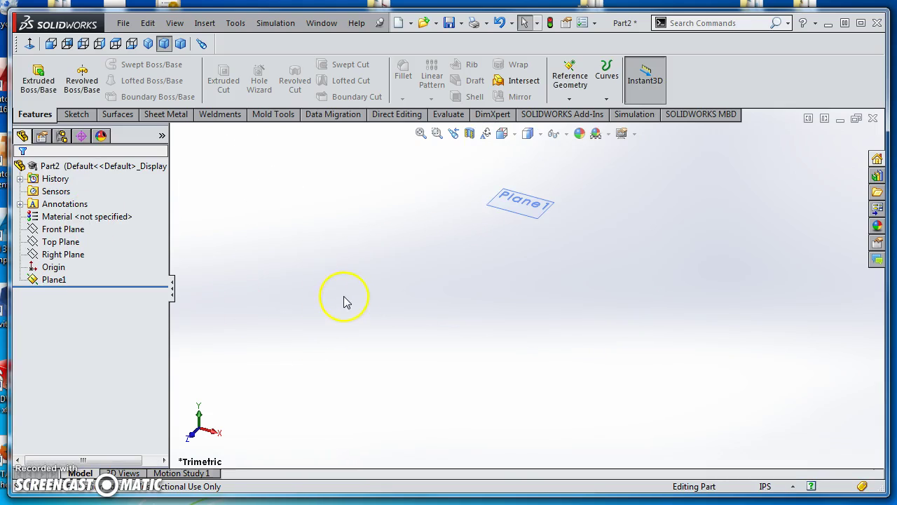
pyautogui.click(60, 242)
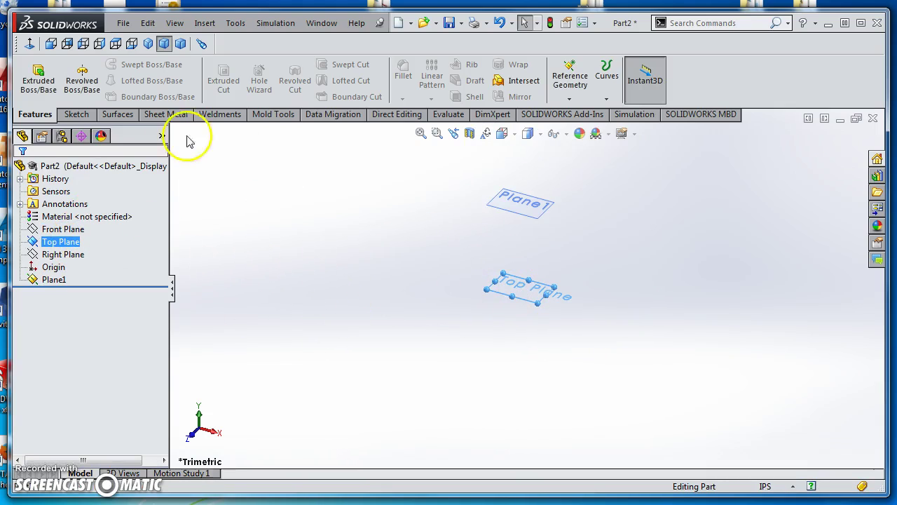
pyautogui.click(75, 114)
pyautogui.click(46, 83)
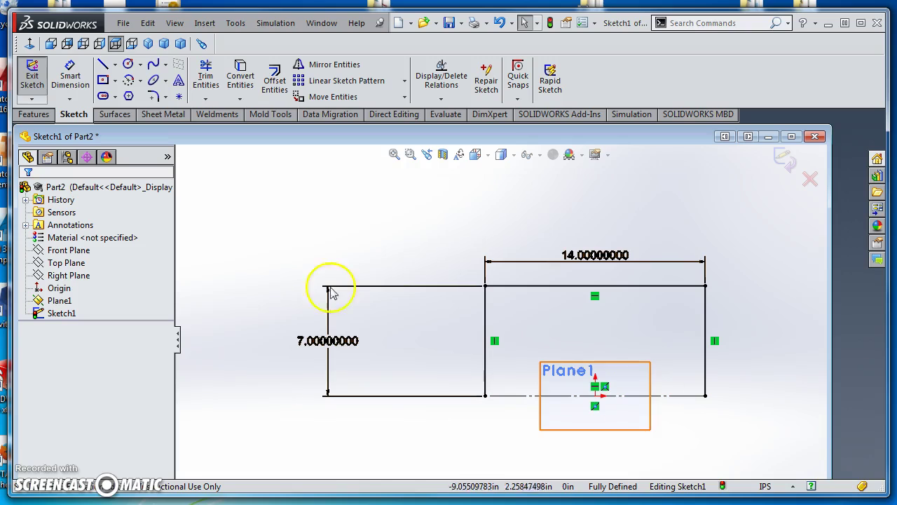
pyautogui.click(781, 159)
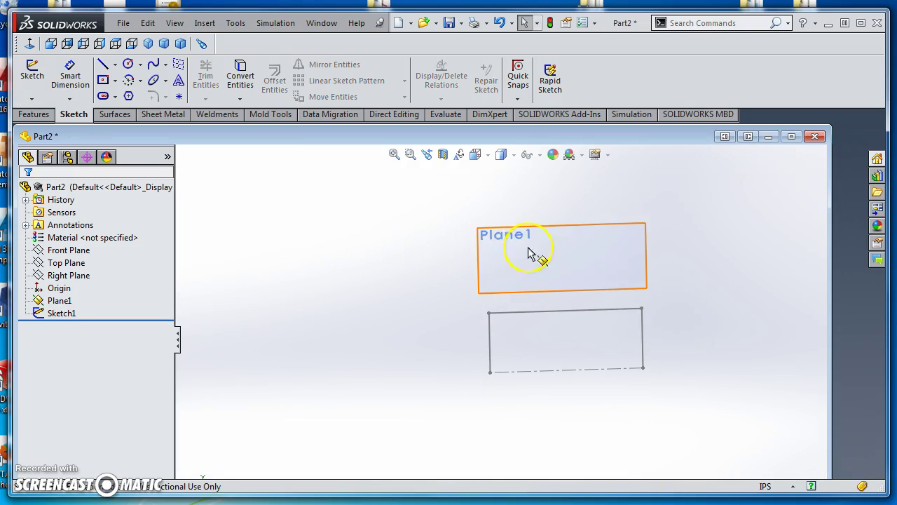
# On Plane1, sketch two perpendicular 10 in lines meeting at a corner, with a horizontal construction line centred on the origin joining their ends
pyautogui.click(519, 241)
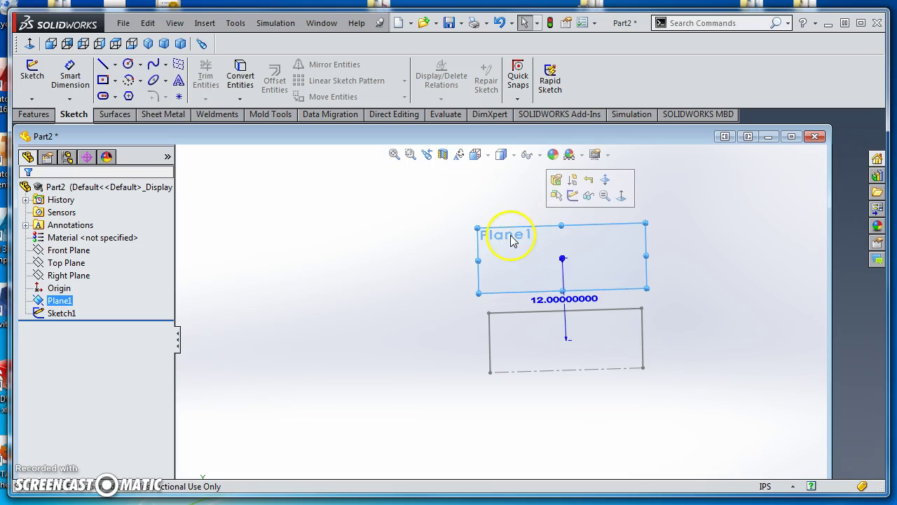
pyautogui.click(33, 78)
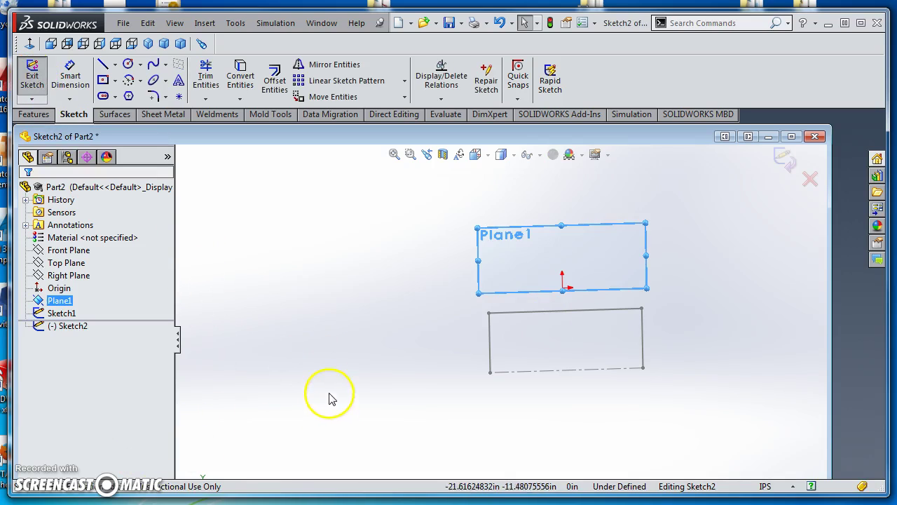
pyautogui.click(250, 344)
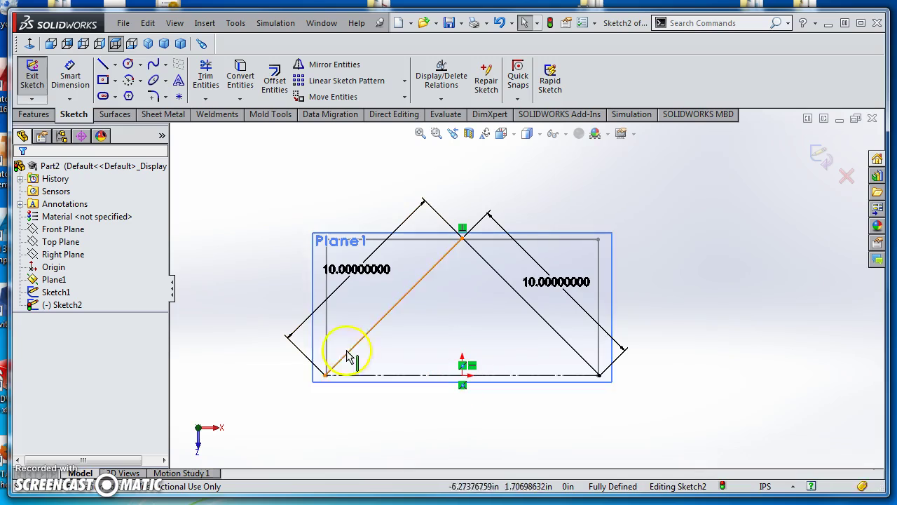
# Hide the rectangular sketch and Plane1, and exit the current sketch
pyautogui.click(68, 293)
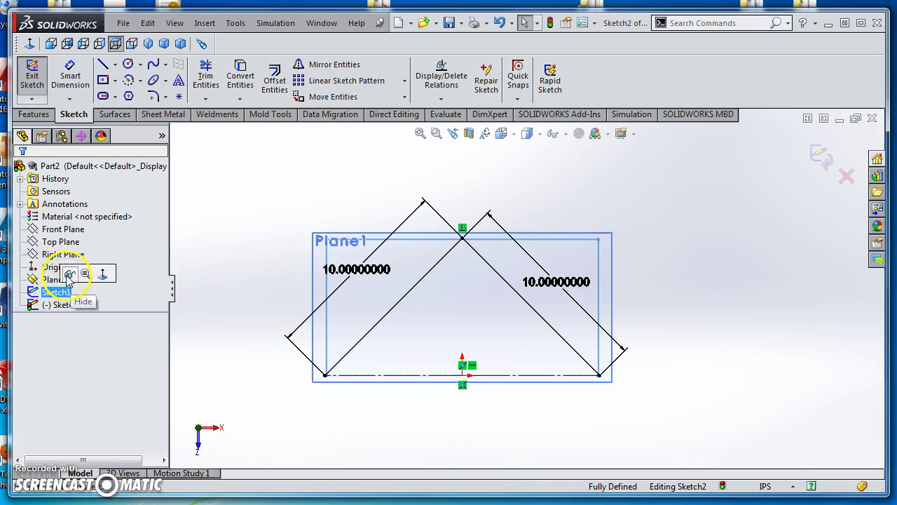
pyautogui.click(68, 274)
pyautogui.click(62, 254)
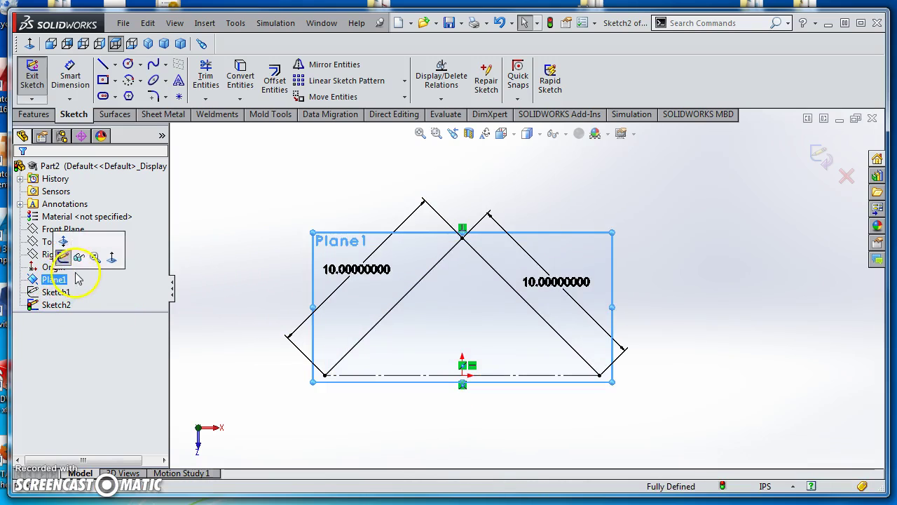
pyautogui.click(607, 236)
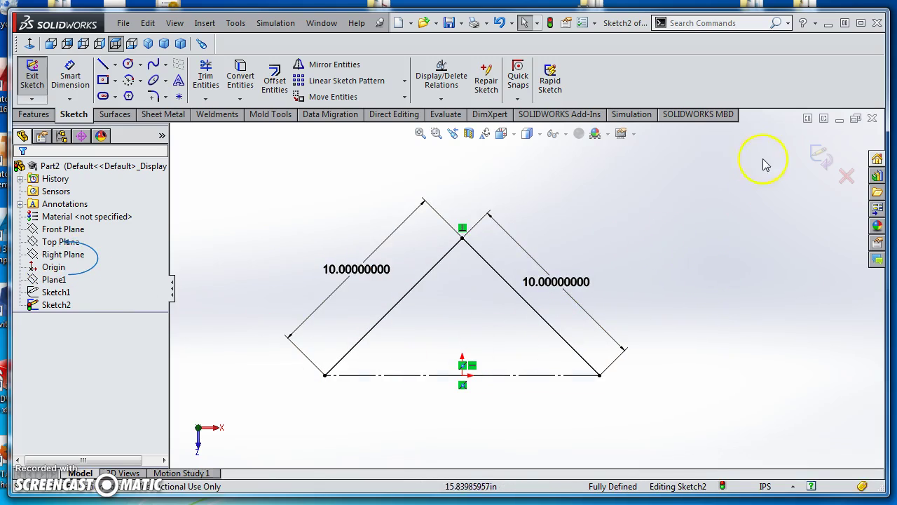
pyautogui.click(819, 155)
# Show the hidden rectangular sketch on the Top Plane
pyautogui.moveTo(627, 272)
pyautogui.mouseDown(button='middle')
pyautogui.moveTo(607, 316)
pyautogui.moveTo(655, 226)
pyautogui.mouseUp(button='middle')
pyautogui.click(59, 294)
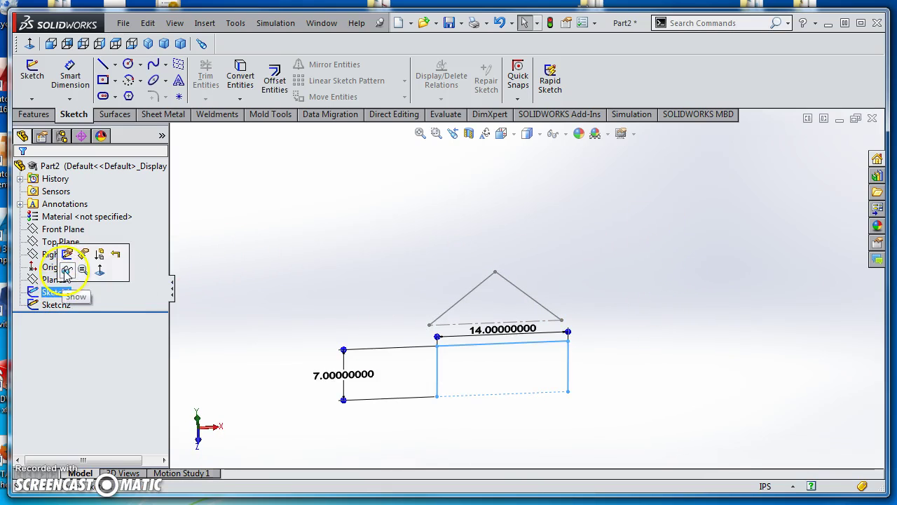
pyautogui.click(66, 271)
# Start a sheet metal Lofted Bend using the open rectangle and the triangular sketch as profiles, picked at their matching end points
pyautogui.moveTo(611, 371); pyautogui.dragTo(462, 238, button='middle')
pyautogui.click(163, 114)
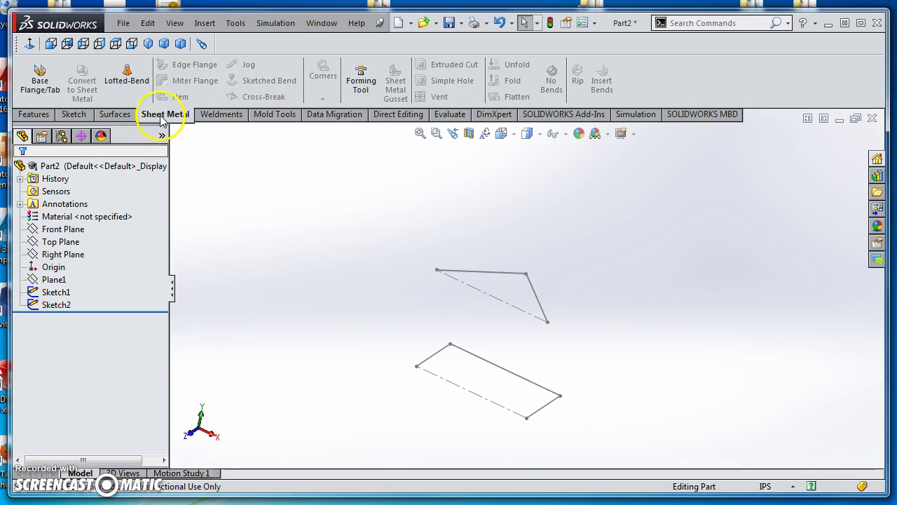
pyautogui.click(129, 82)
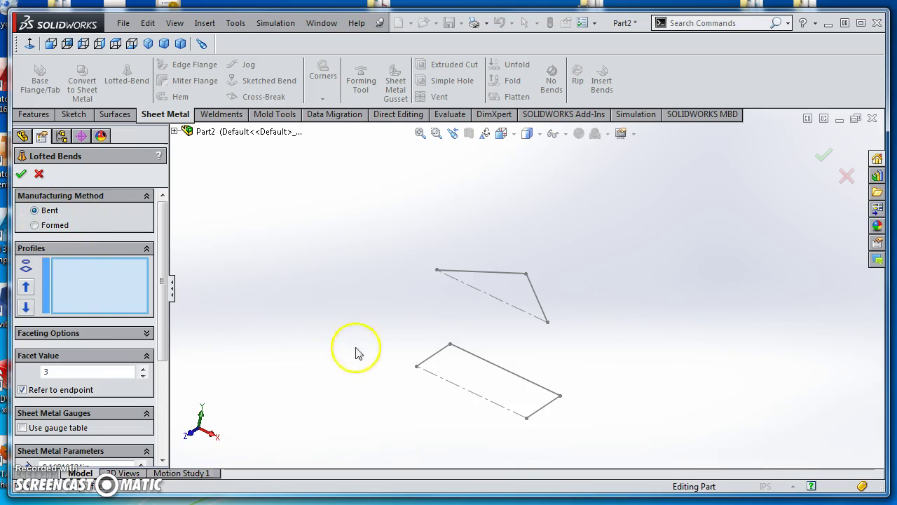
pyautogui.click(419, 365)
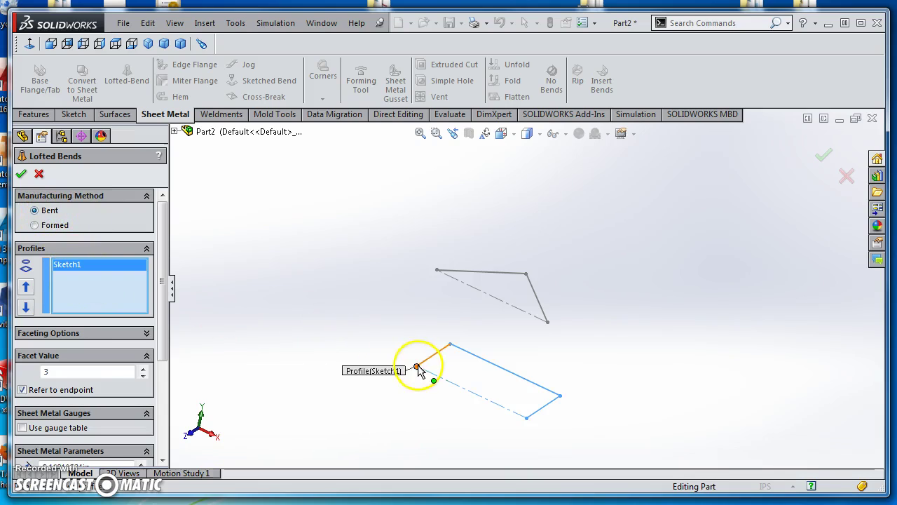
pyautogui.click(439, 271)
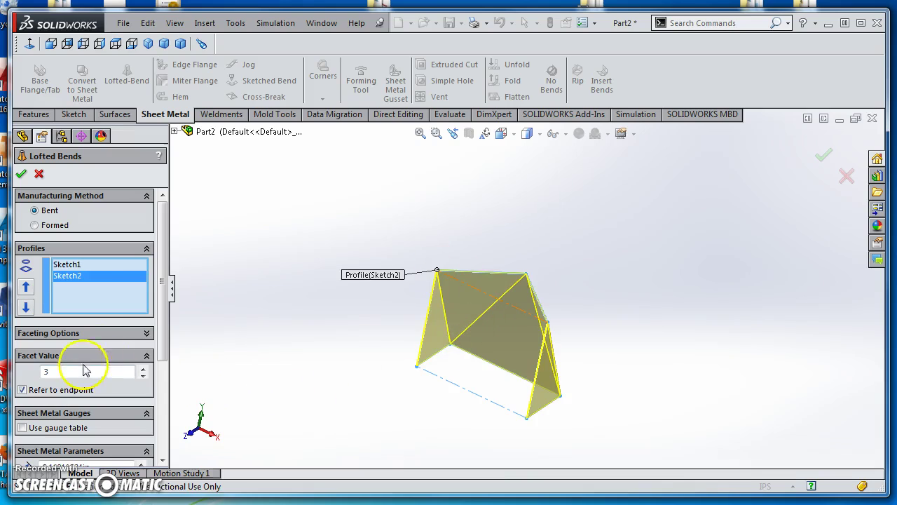
# Set the lofted bend's facet value to 4 using the Number of Bends option
pyautogui.click(146, 332)
pyautogui.scroll(-3, 169, 329)
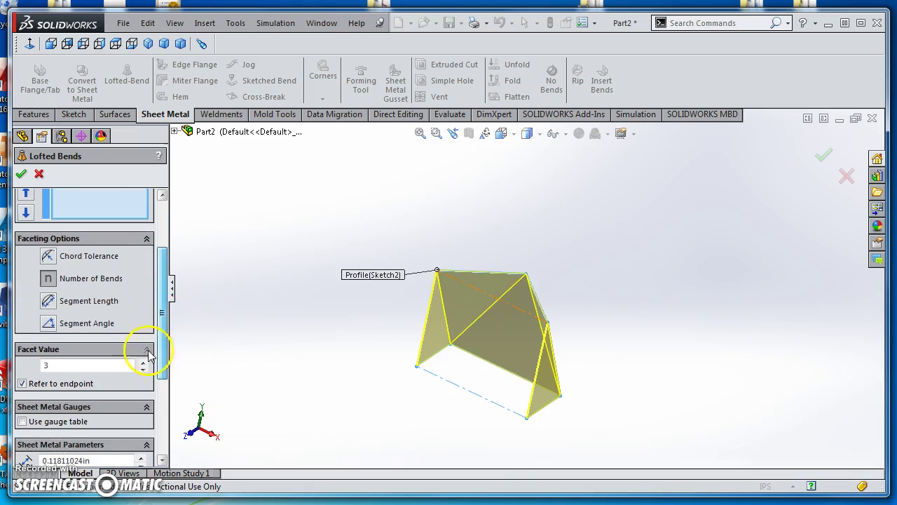
pyautogui.click(76, 366)
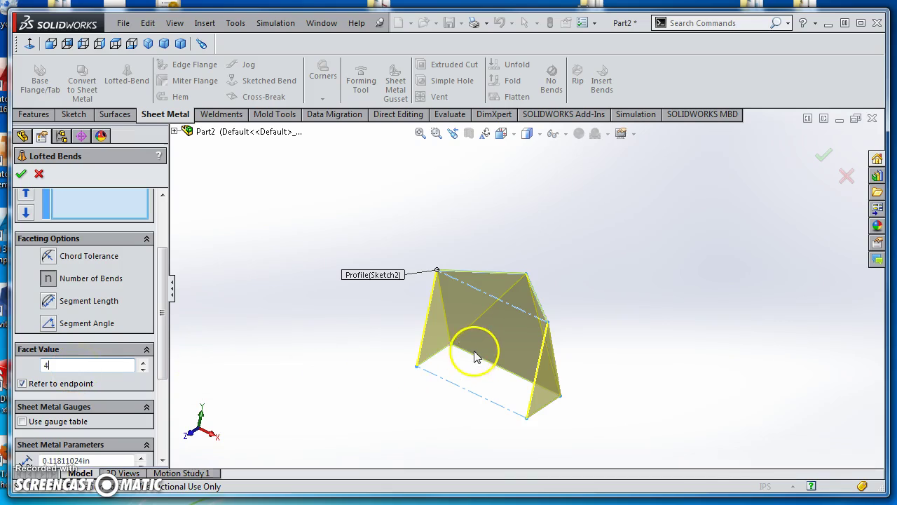
pyautogui.moveTo(514, 350); pyautogui.dragTo(453, 334, button='middle')
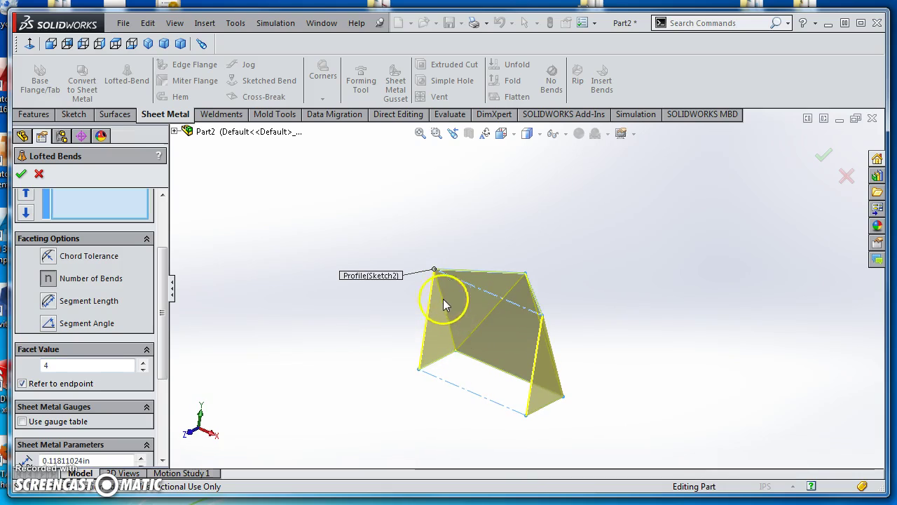
pyautogui.moveTo(521, 346); pyautogui.dragTo(551, 342, button='middle')
pyautogui.moveTo(387, 380); pyautogui.dragTo(330, 372, button='middle')
# Enable the gauge table for the lofted bend, choose the steel sample table and set the thickness to 18 Gauge
pyautogui.click(40, 423)
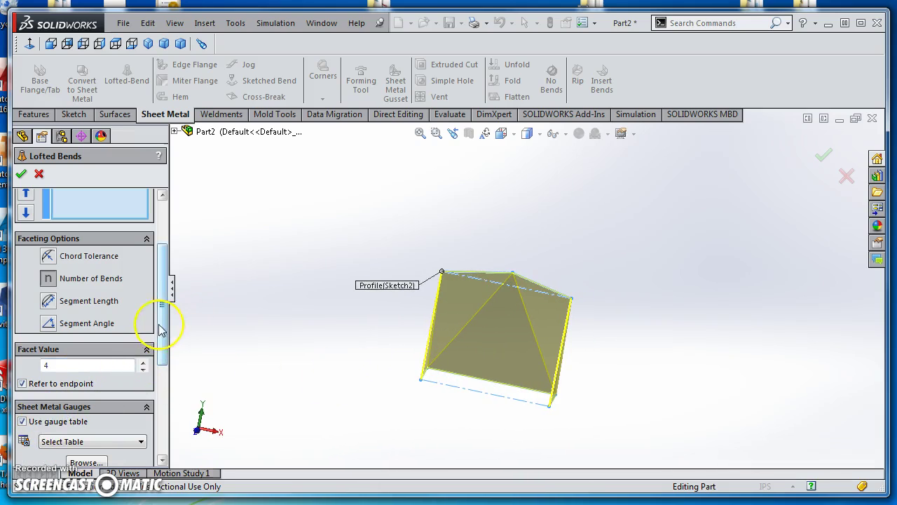
pyautogui.moveTo(165, 321); pyautogui.dragTo(166, 409)
pyautogui.click(116, 249)
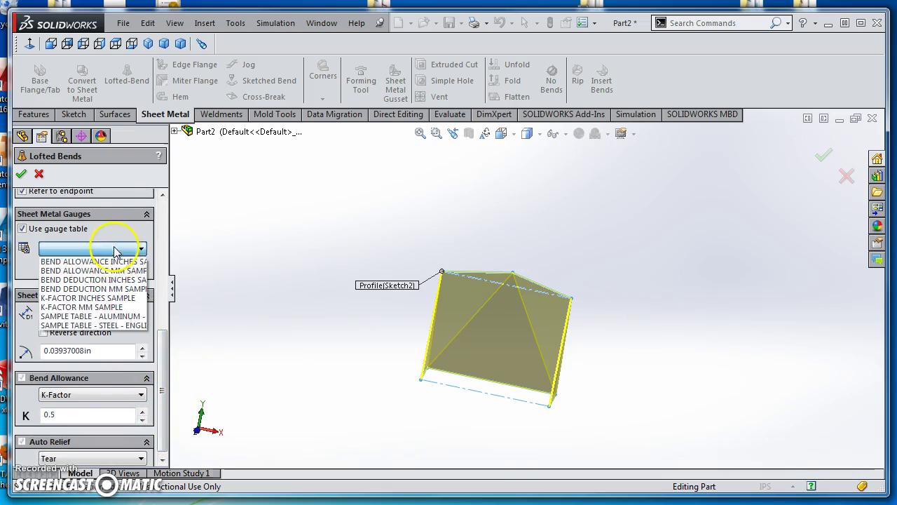
pyautogui.click(99, 325)
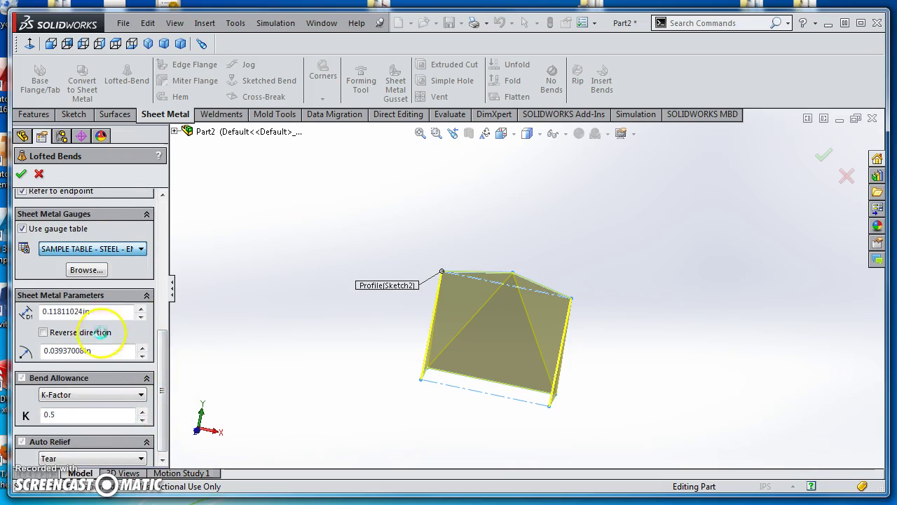
pyautogui.click(100, 331)
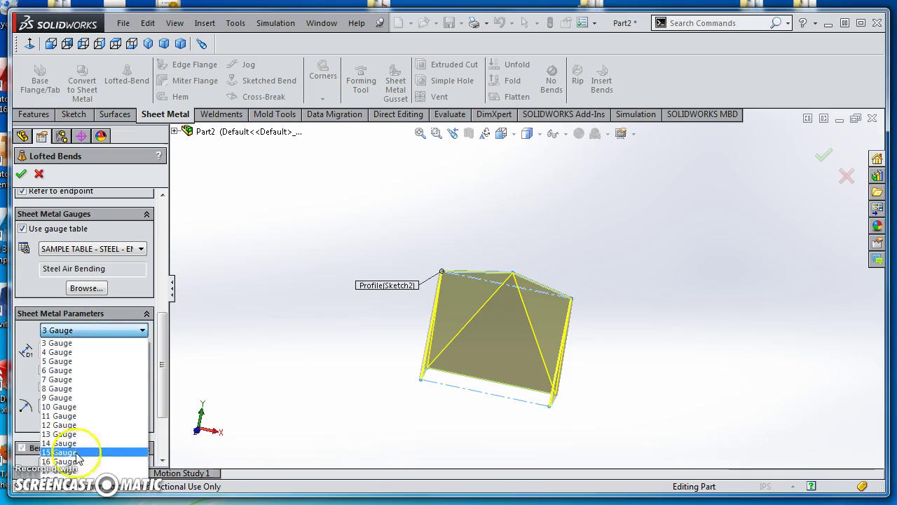
pyautogui.click(85, 457)
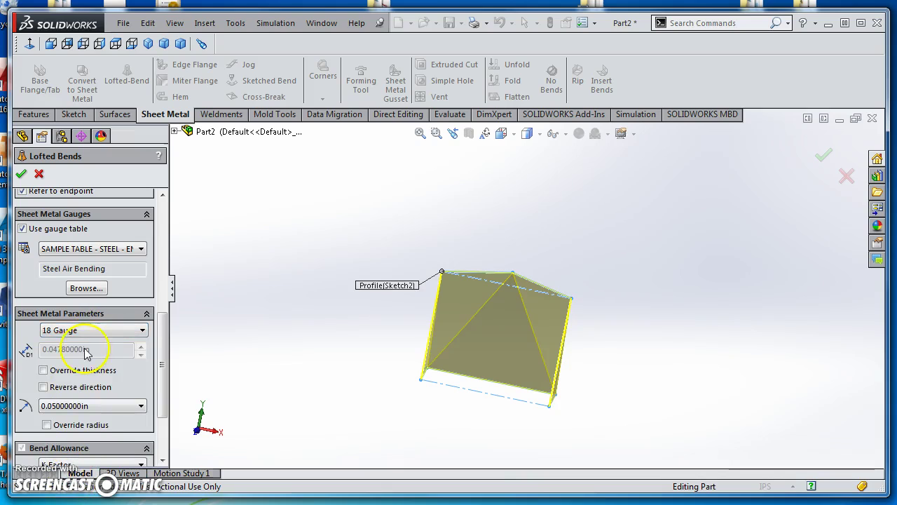
# Use the 0.05 in bend radius and create the lofted bend between the two sketch profiles
pyautogui.click(84, 407)
pyautogui.click(86, 411)
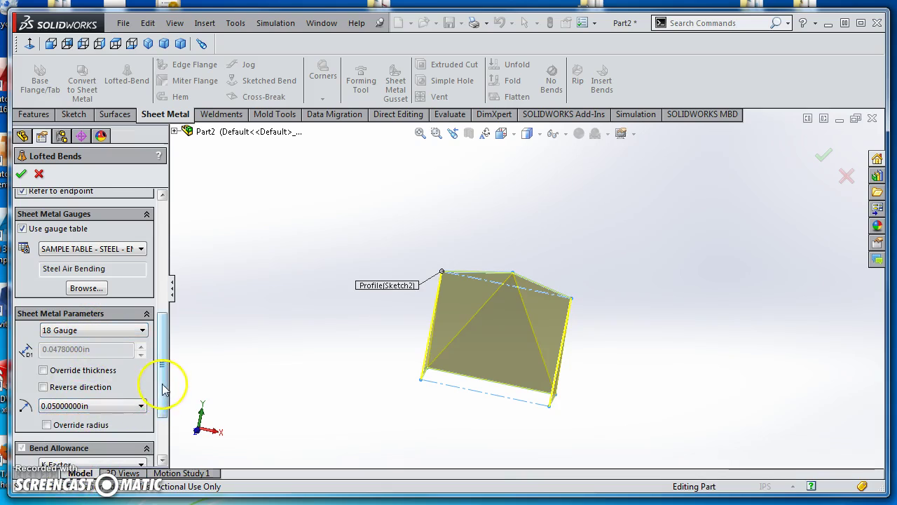
pyautogui.moveTo(163, 389); pyautogui.dragTo(165, 437)
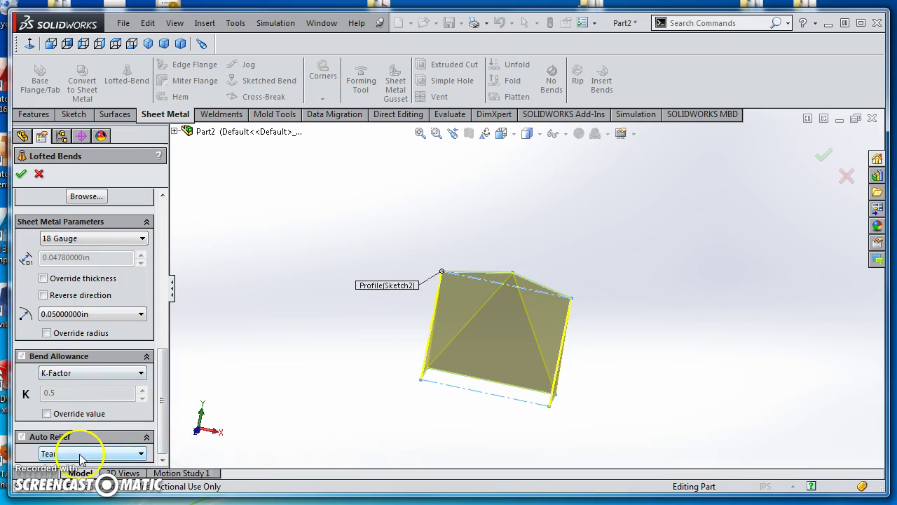
pyautogui.click(22, 175)
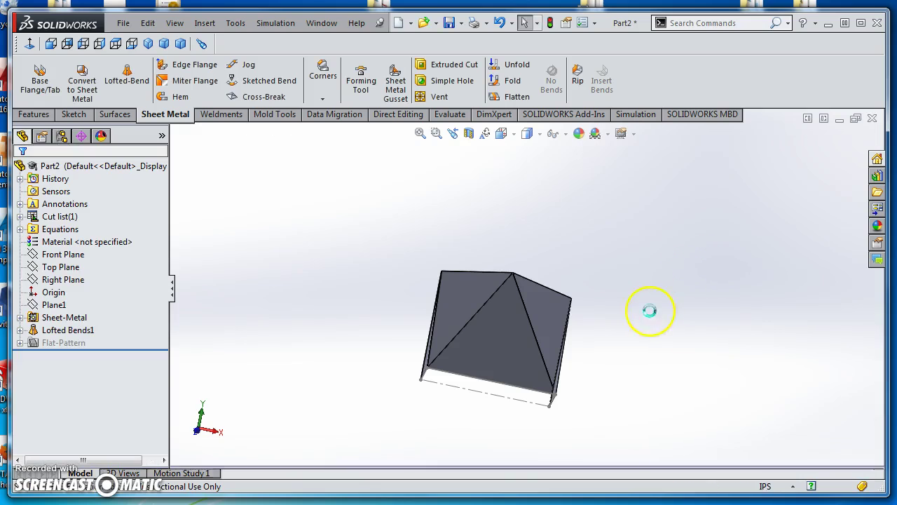
pyautogui.moveTo(642, 386); pyautogui.dragTo(633, 346, button='middle')
pyautogui.scroll(-3, 642, 280)
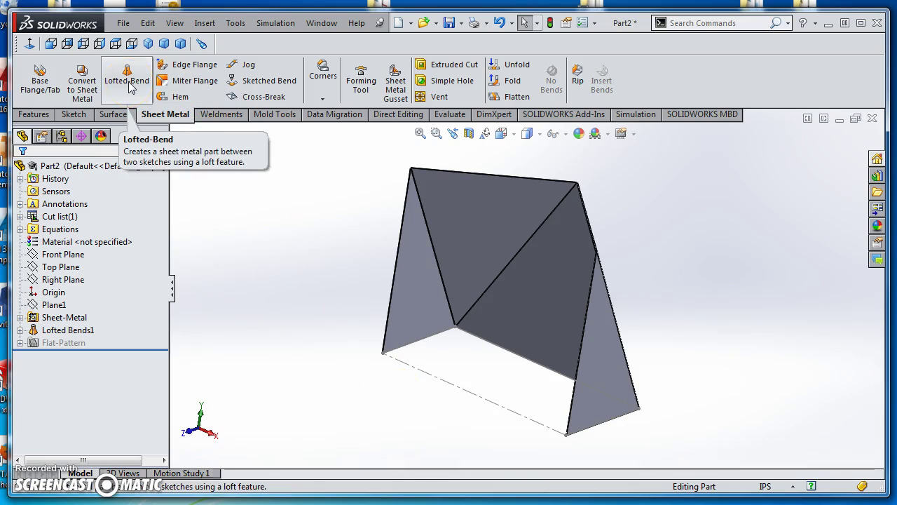
pyautogui.click(261, 196)
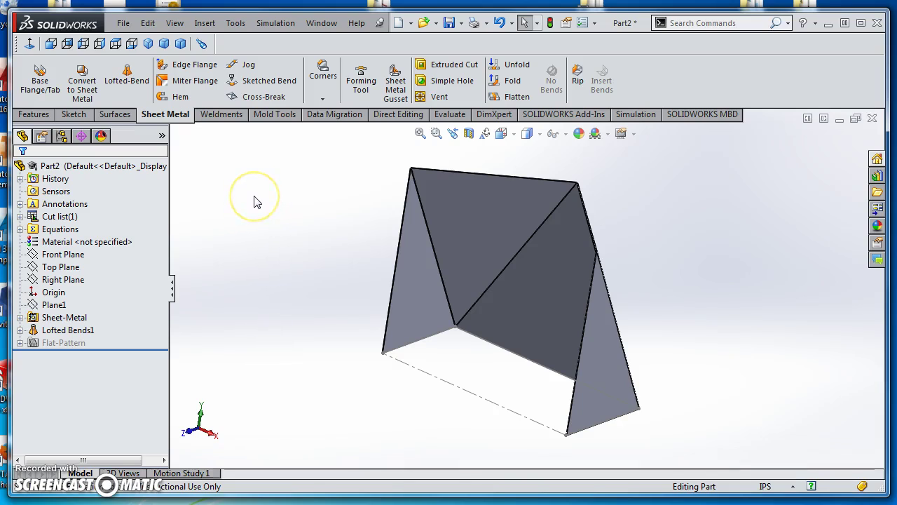
pyautogui.click(251, 209)
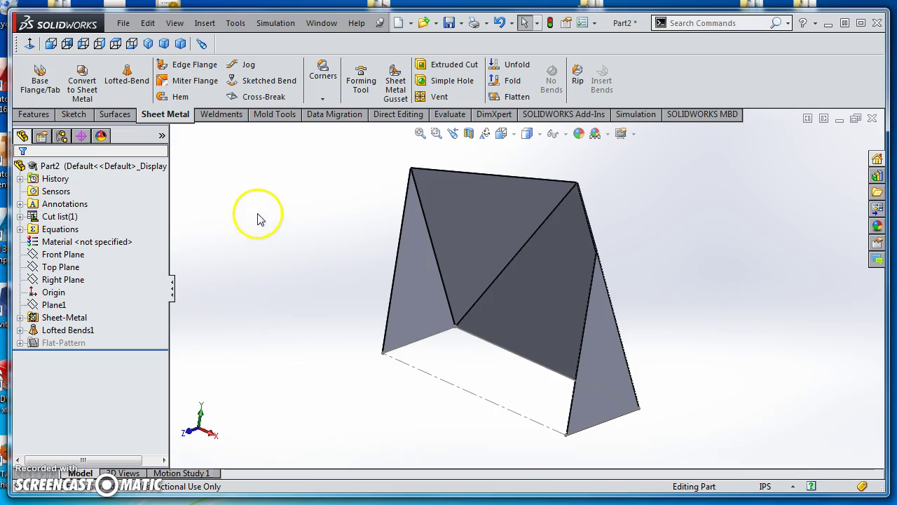